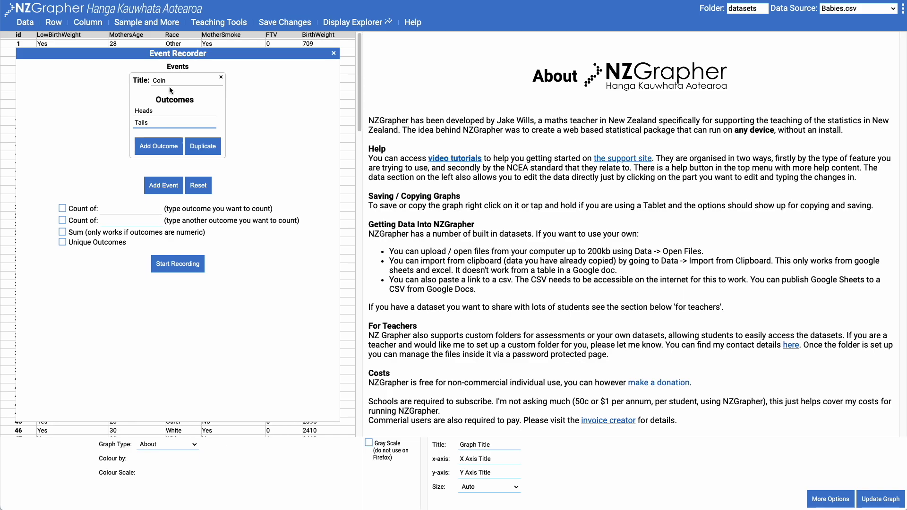
Start recording the Coin event and set up a Running Proportion graph with Coin as the event variable
click(179, 267)
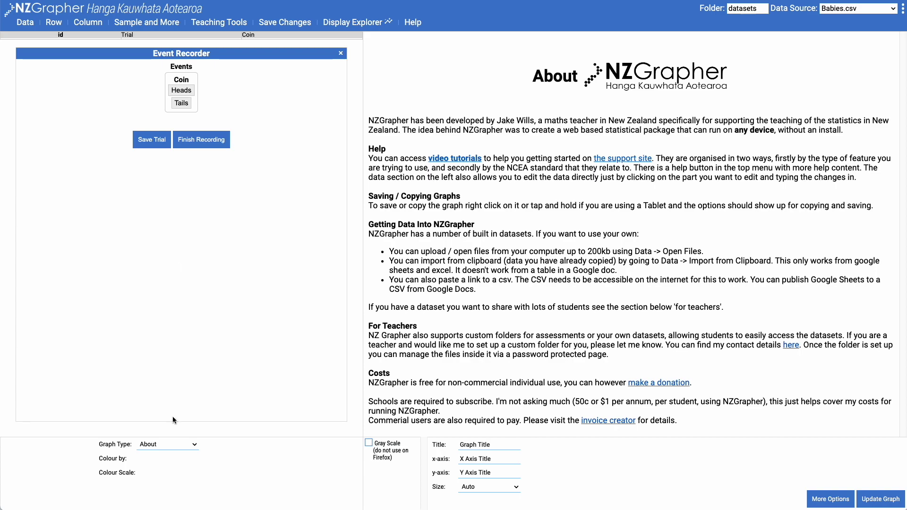
click(162, 445)
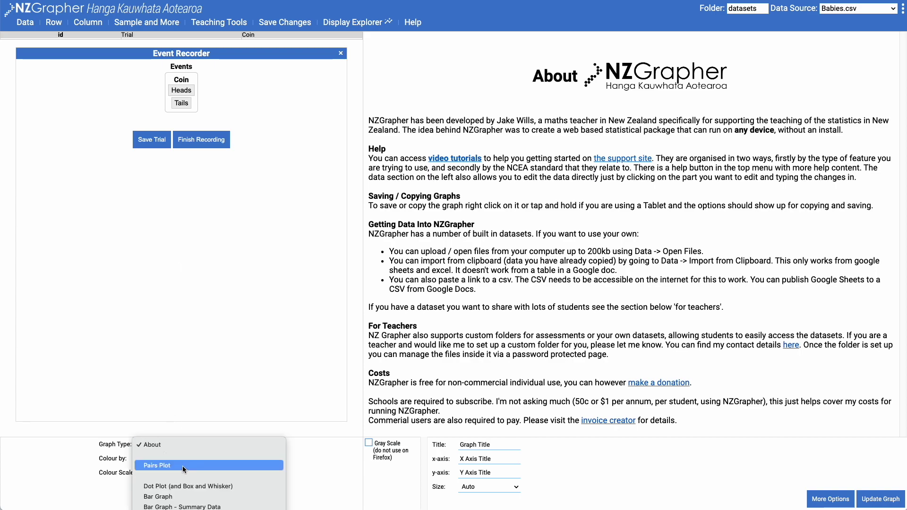
click(168, 421)
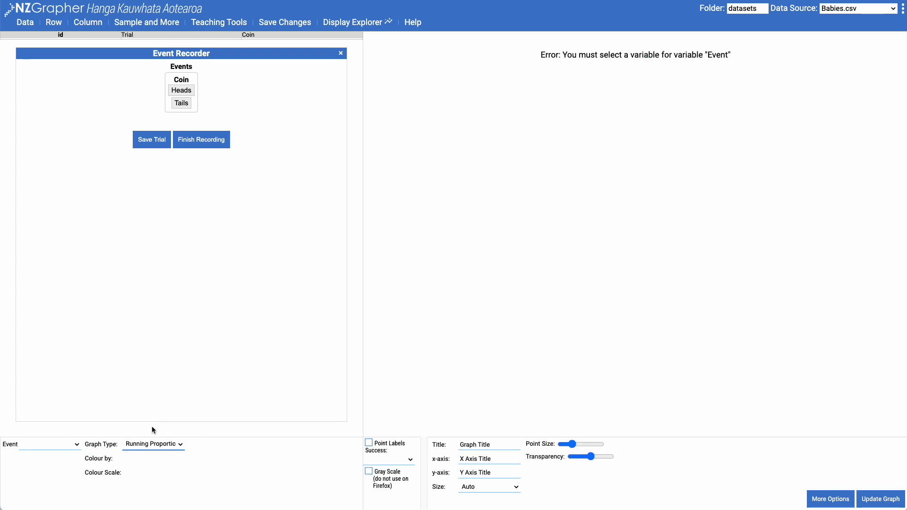
click(34, 445)
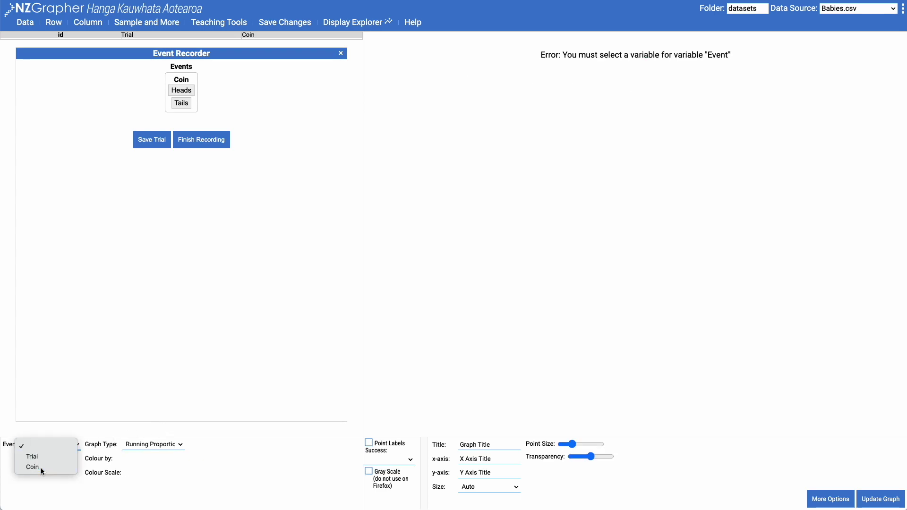
click(41, 468)
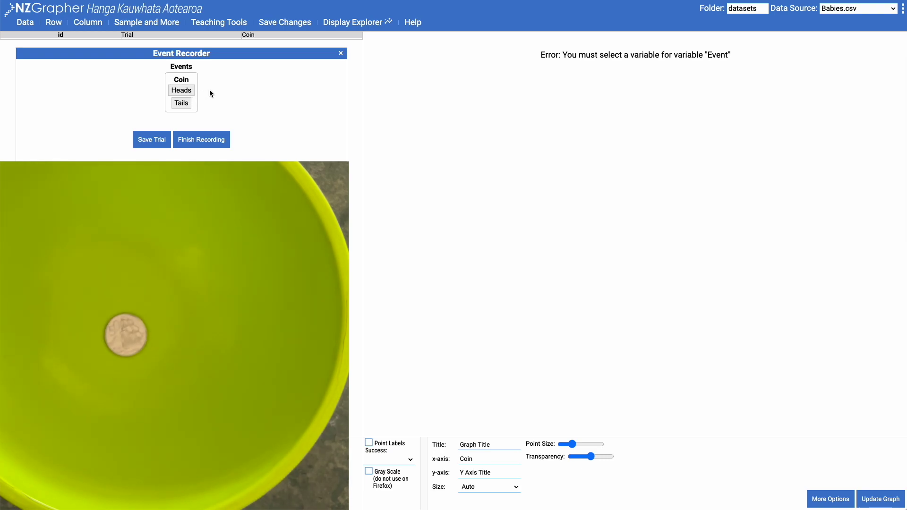
Record and save coin trials 1 to 6 as Tails, Heads, Tails, Heads, Tails, Heads
click(181, 103)
click(153, 140)
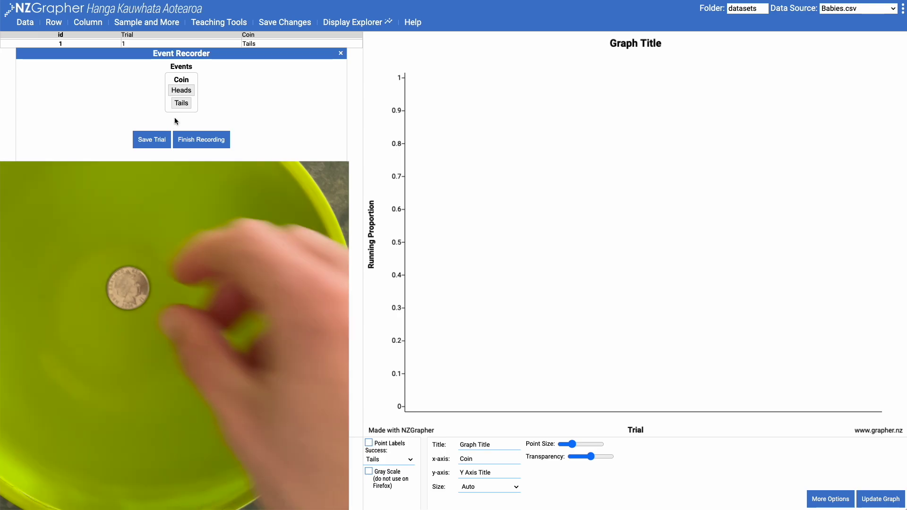
click(181, 90)
click(149, 141)
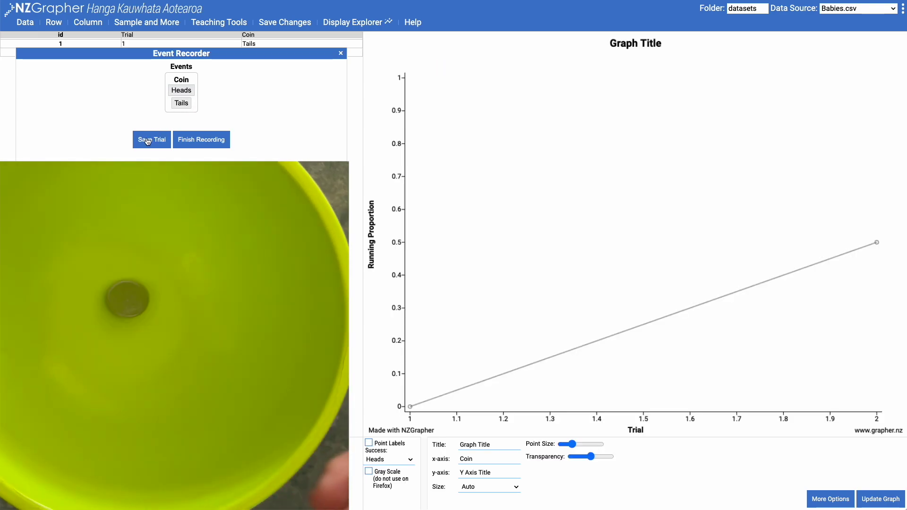
click(182, 103)
click(155, 139)
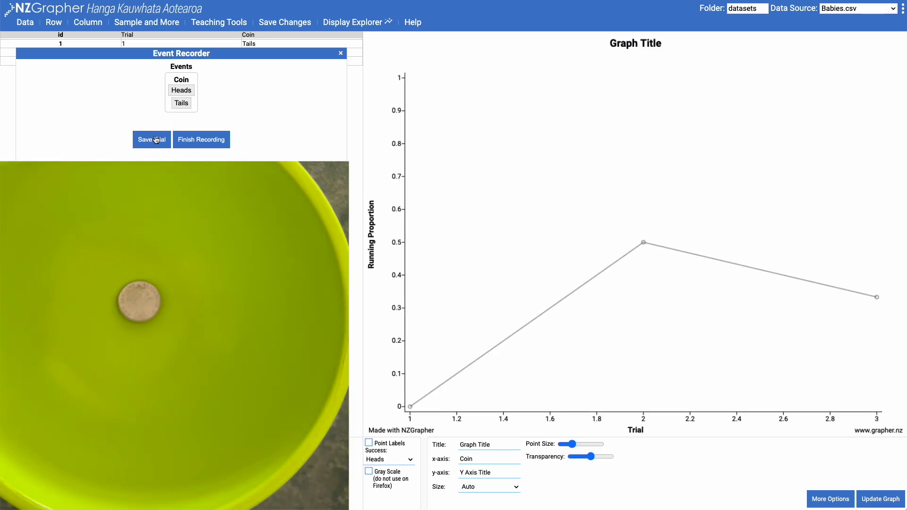
click(181, 90)
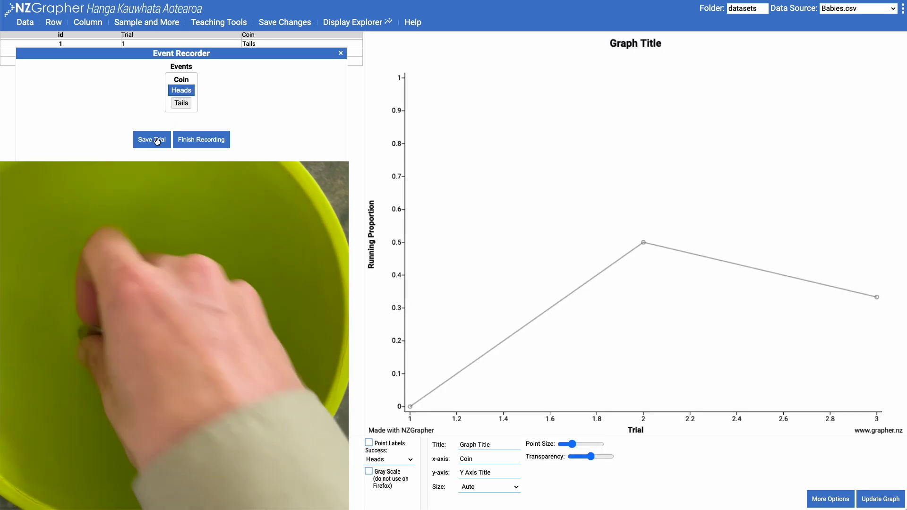
click(156, 140)
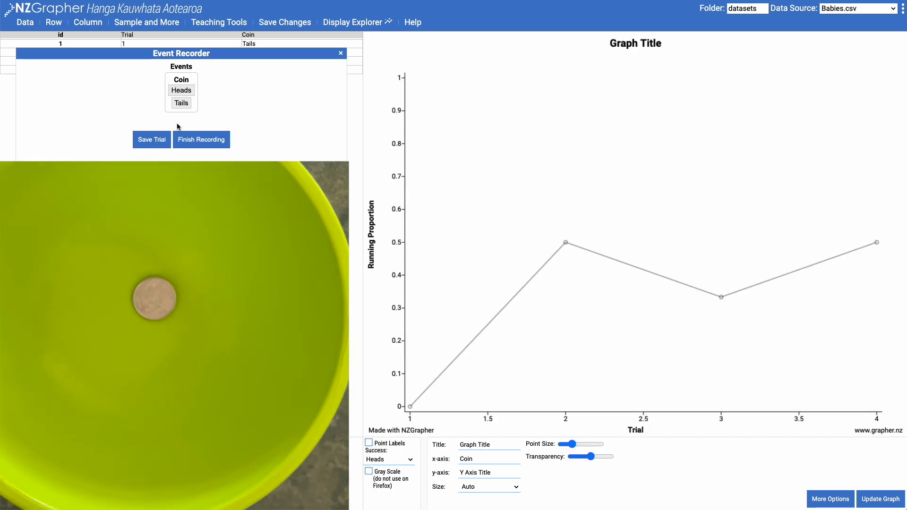
click(181, 103)
click(154, 140)
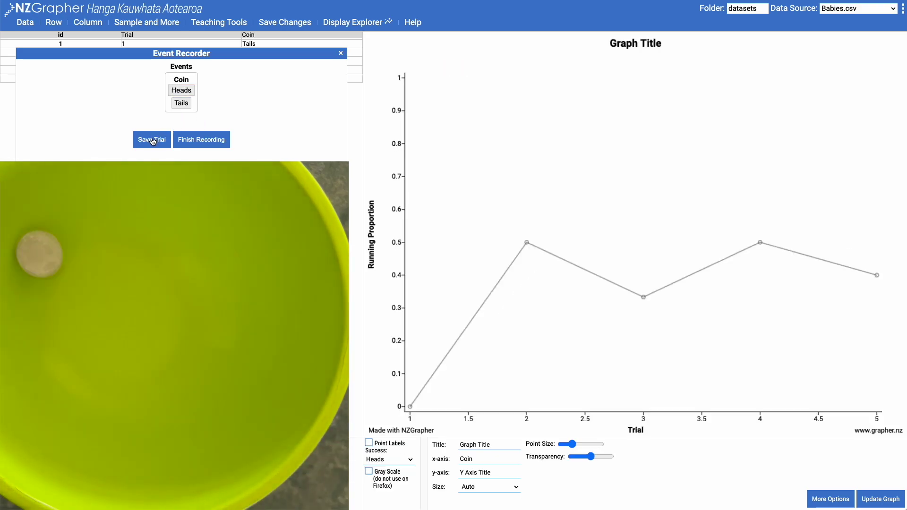
click(180, 90)
click(154, 141)
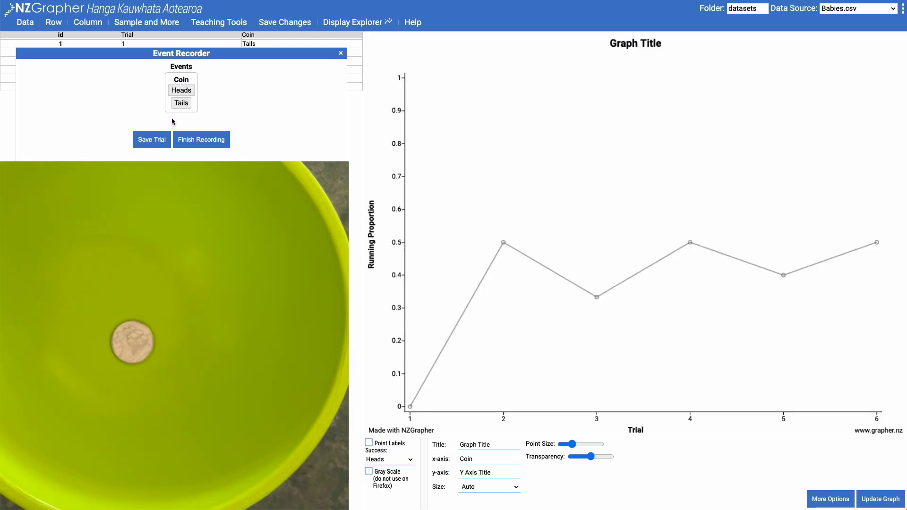
Record and save coin trials 7 to 12 as Tails, Tails, Heads, Tails, Heads, Tails
click(181, 103)
click(148, 141)
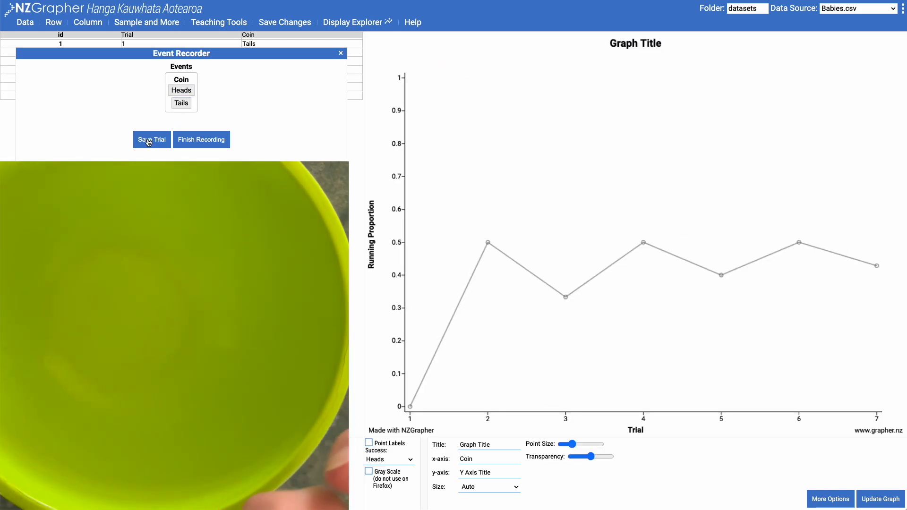
click(181, 103)
click(152, 140)
click(181, 90)
click(152, 139)
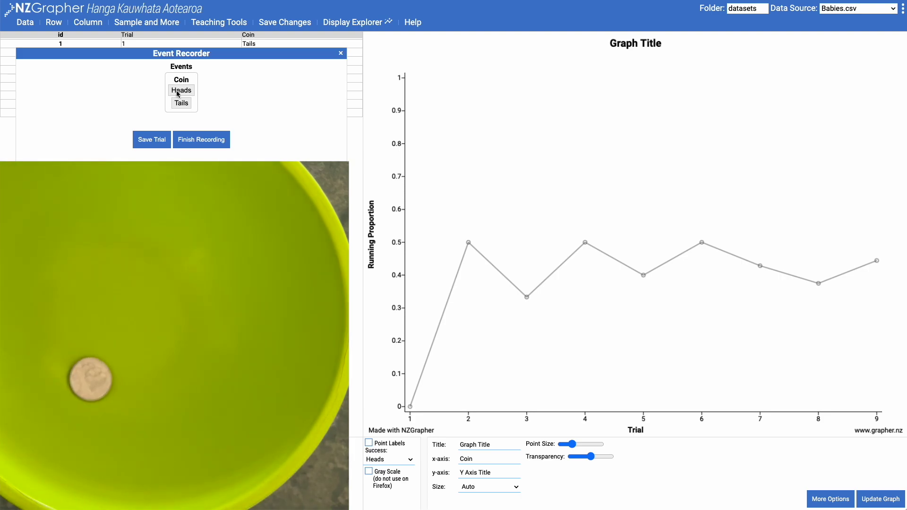
click(180, 104)
click(157, 146)
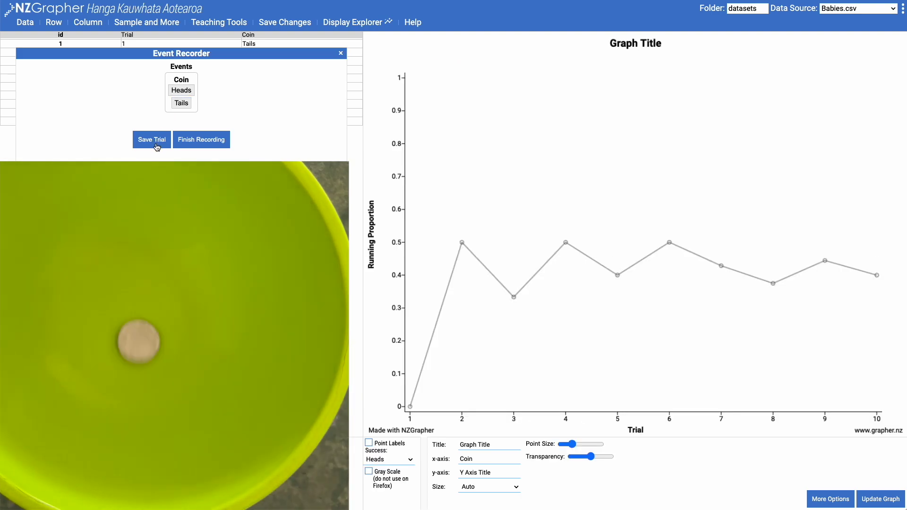
click(182, 90)
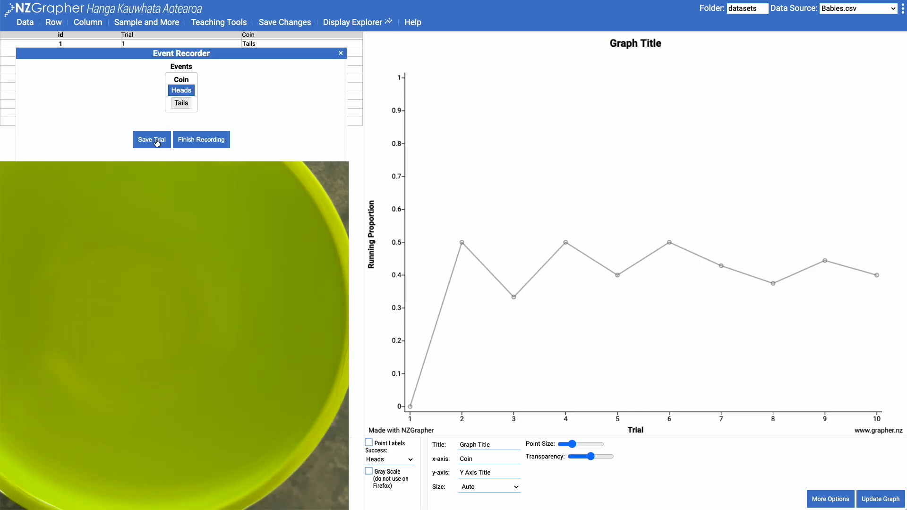
click(156, 141)
click(181, 103)
click(149, 142)
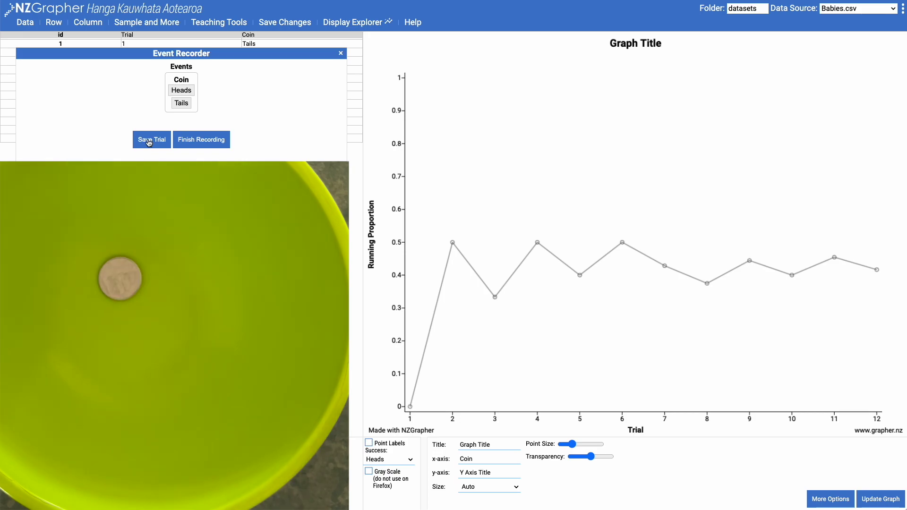
Record and save coin trials 13 to 18 as Tails, Heads, Heads, Tails, Heads, Heads
click(182, 103)
click(153, 142)
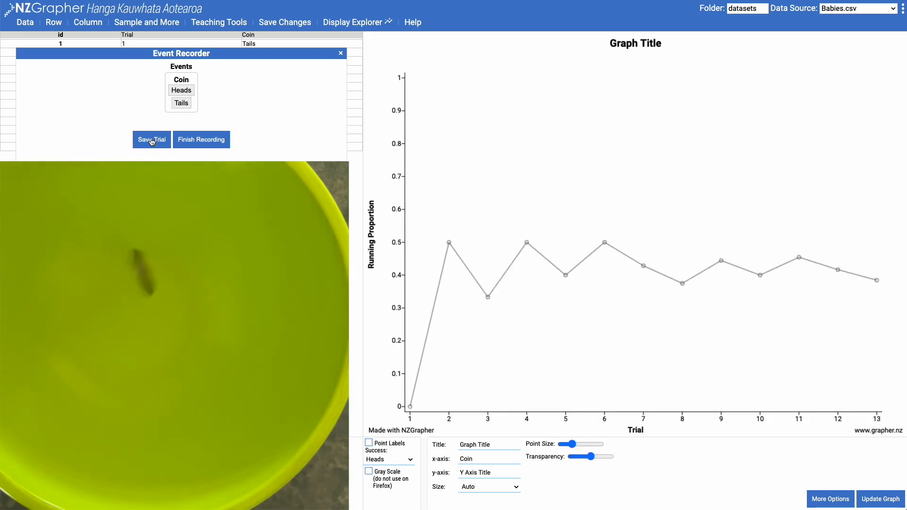
click(182, 90)
click(160, 139)
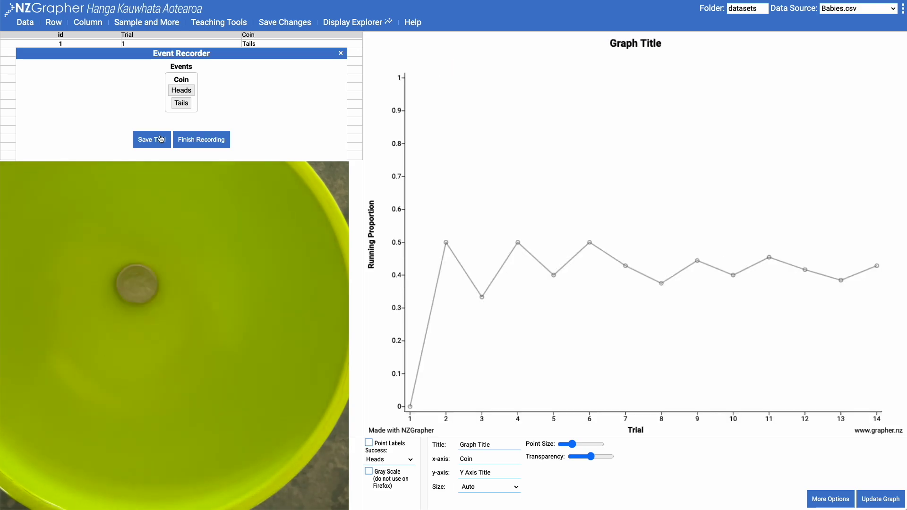
click(185, 90)
click(161, 140)
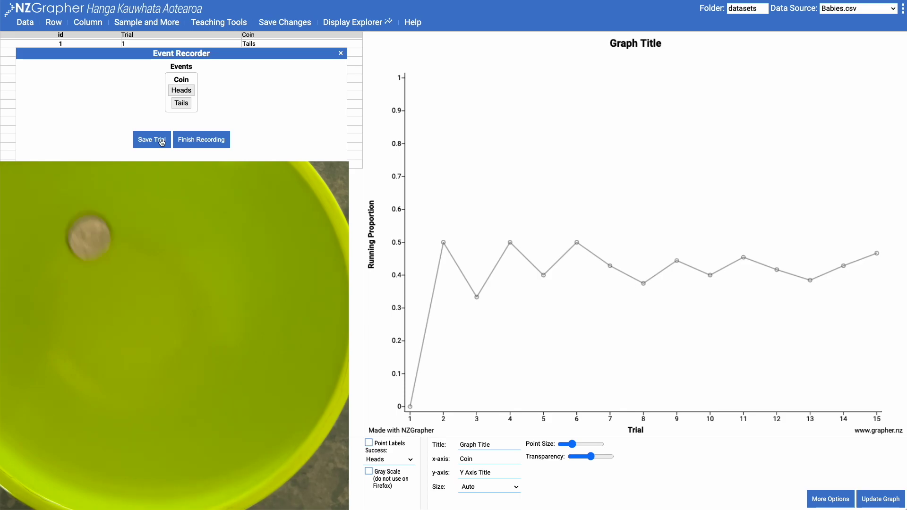
click(178, 104)
click(160, 138)
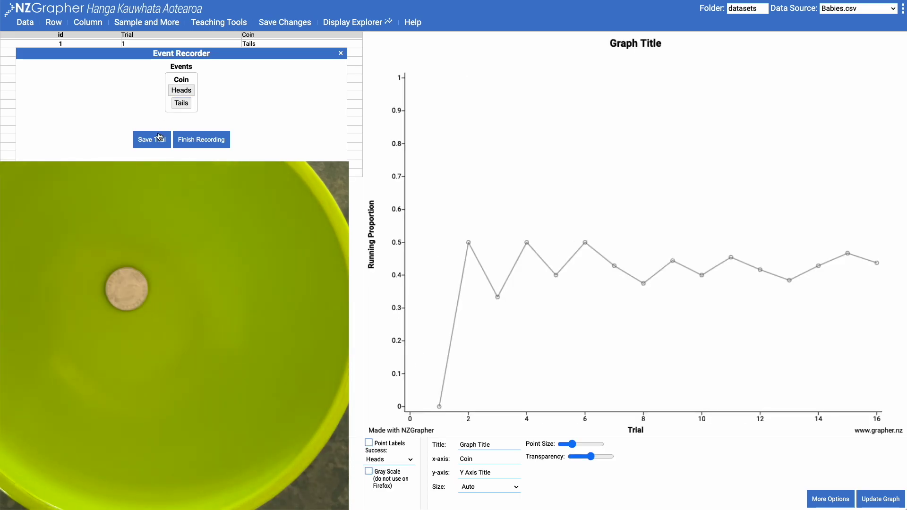
click(182, 93)
click(161, 144)
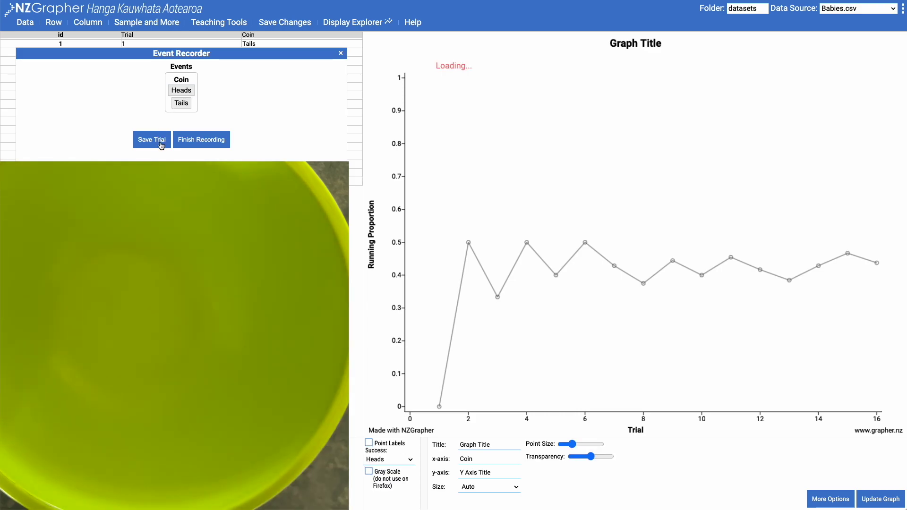
click(181, 90)
click(153, 140)
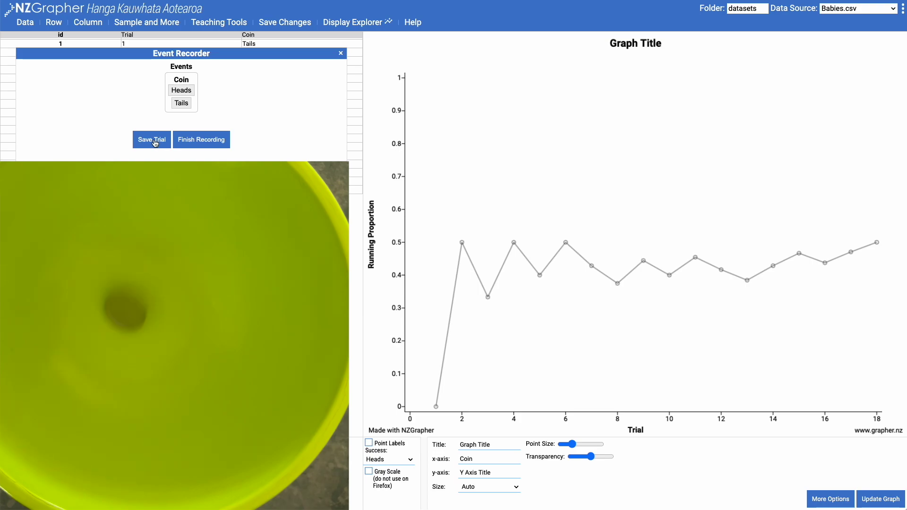
Record and save coin trials 19 to 24 as Tails, Heads, Heads, Tails, Heads, Tails
click(181, 104)
click(158, 142)
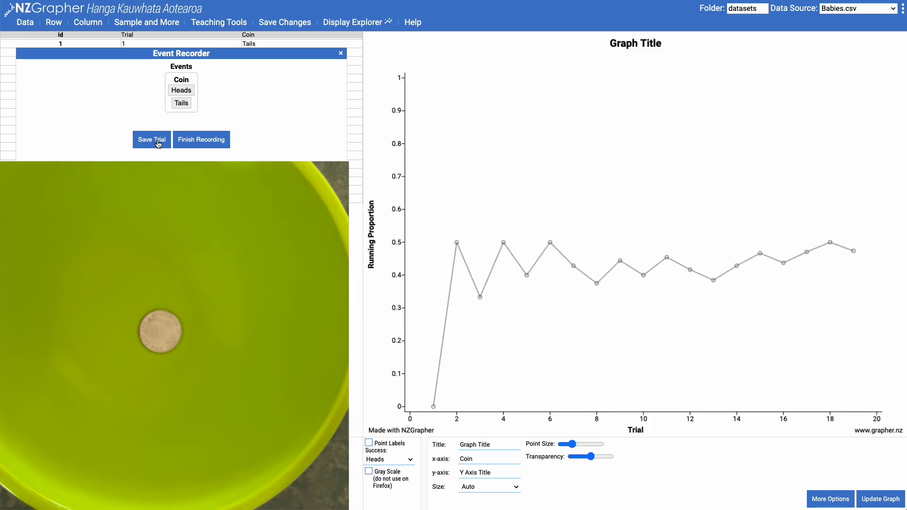
click(180, 90)
click(163, 145)
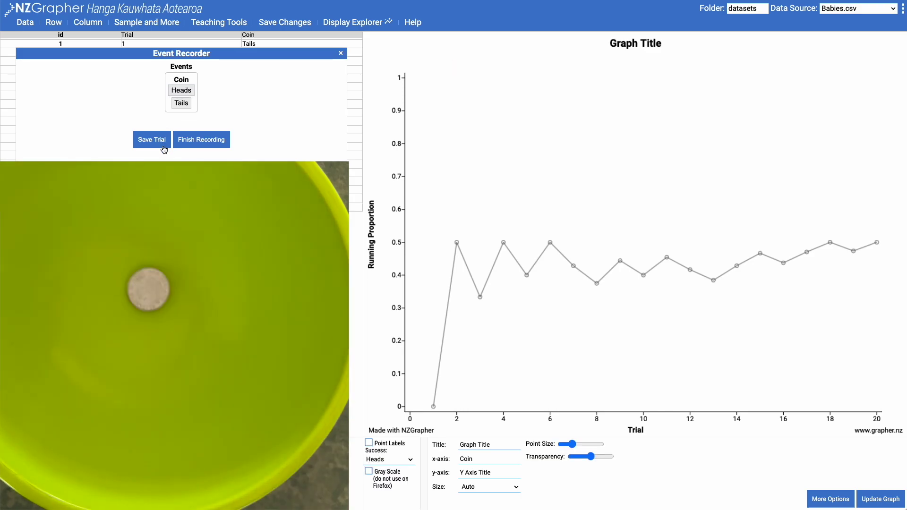
click(179, 90)
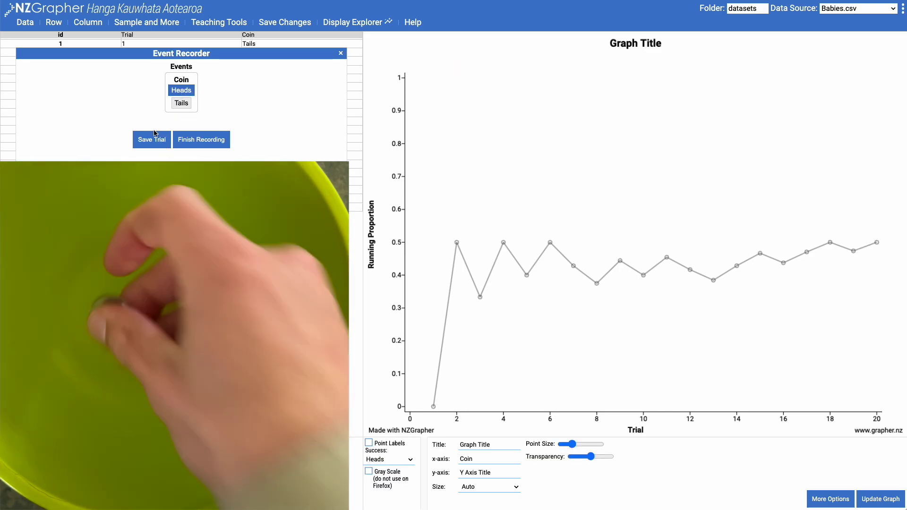
click(152, 140)
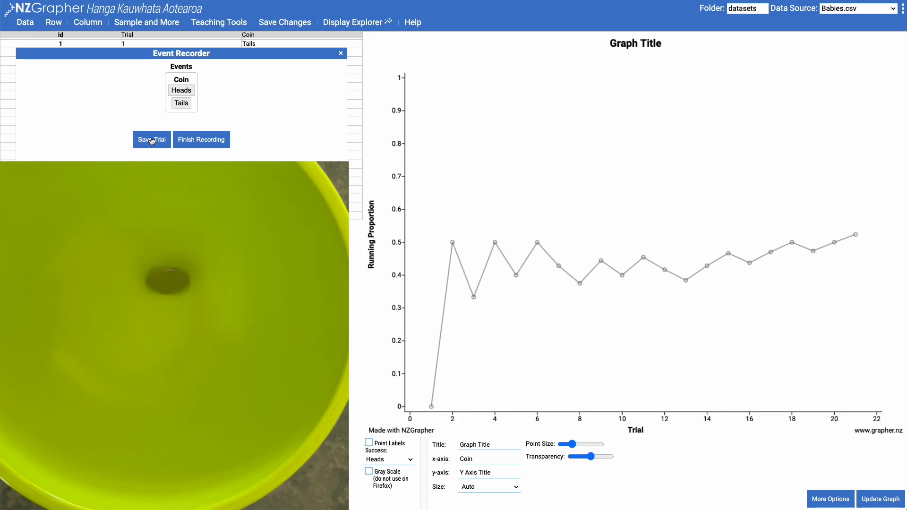
click(180, 103)
click(153, 142)
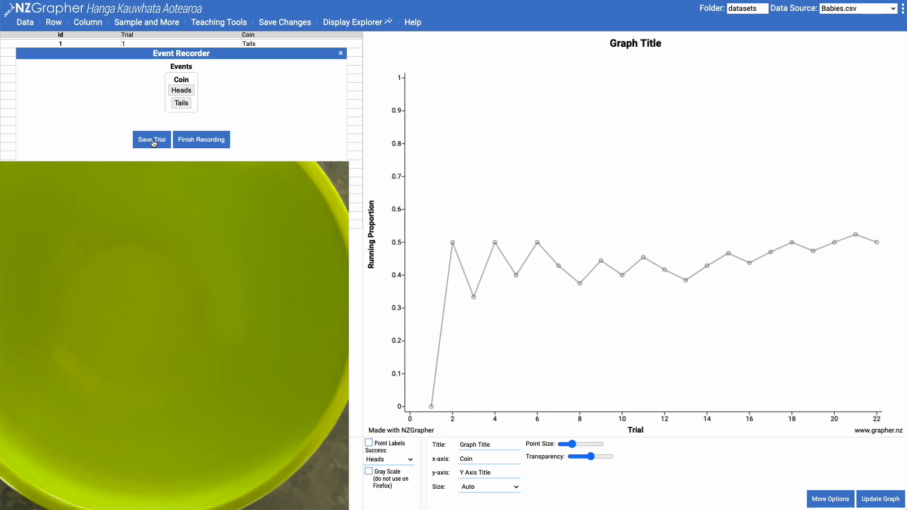
click(175, 91)
click(151, 140)
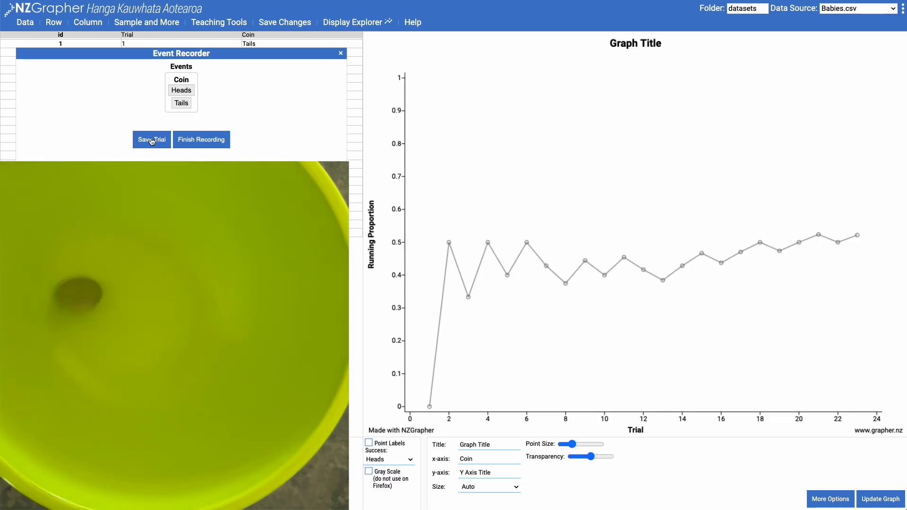
click(182, 103)
click(156, 140)
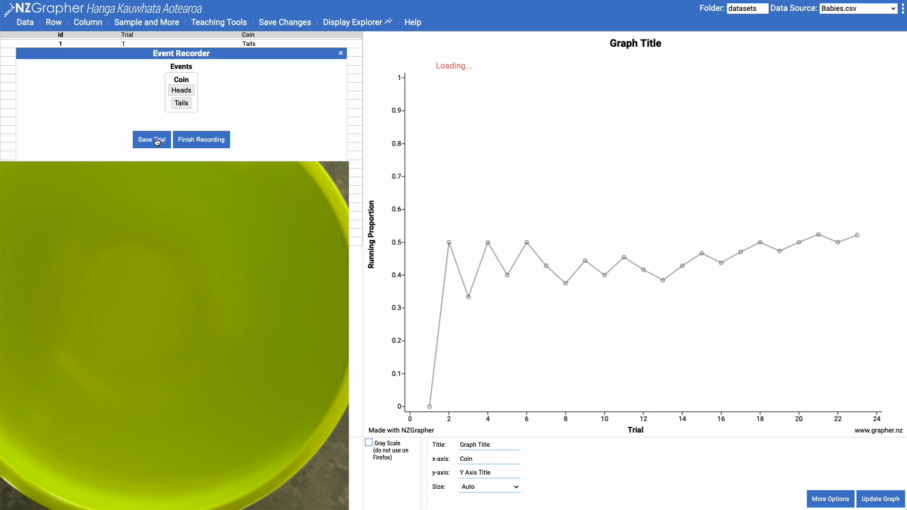
Record and save coin trials 25 to 28 as Tails, Heads, Heads, Heads
click(181, 103)
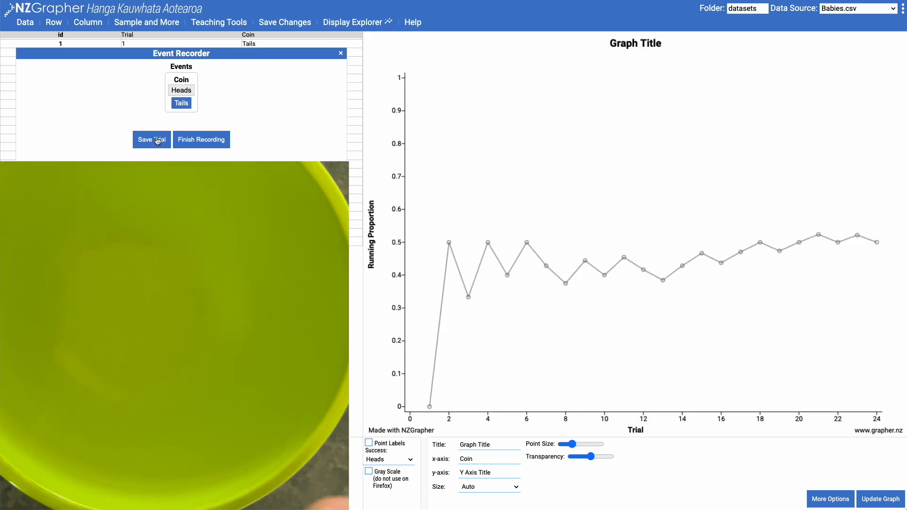
click(157, 141)
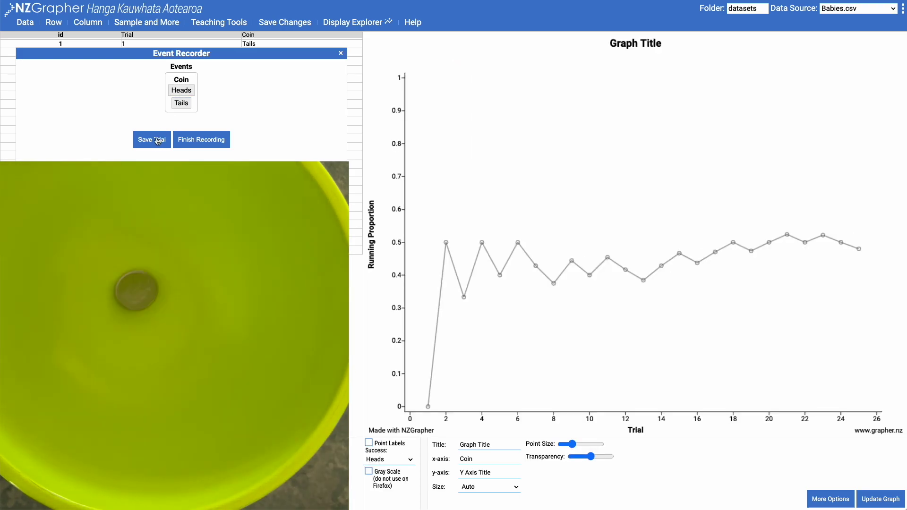
click(188, 92)
click(161, 140)
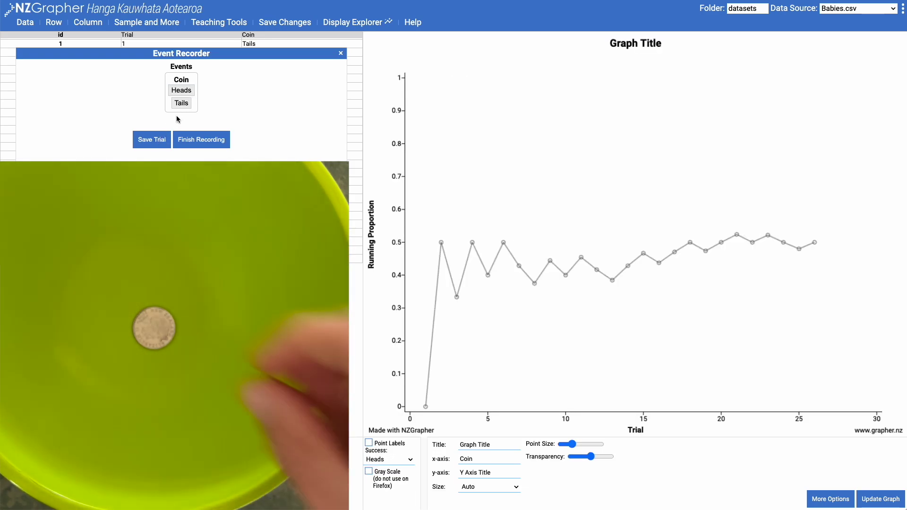
click(181, 90)
click(163, 140)
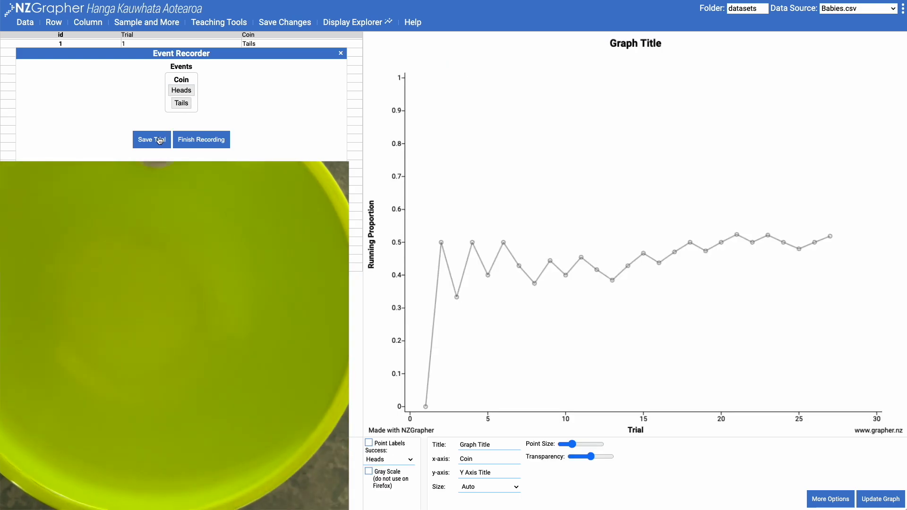
click(181, 90)
click(157, 139)
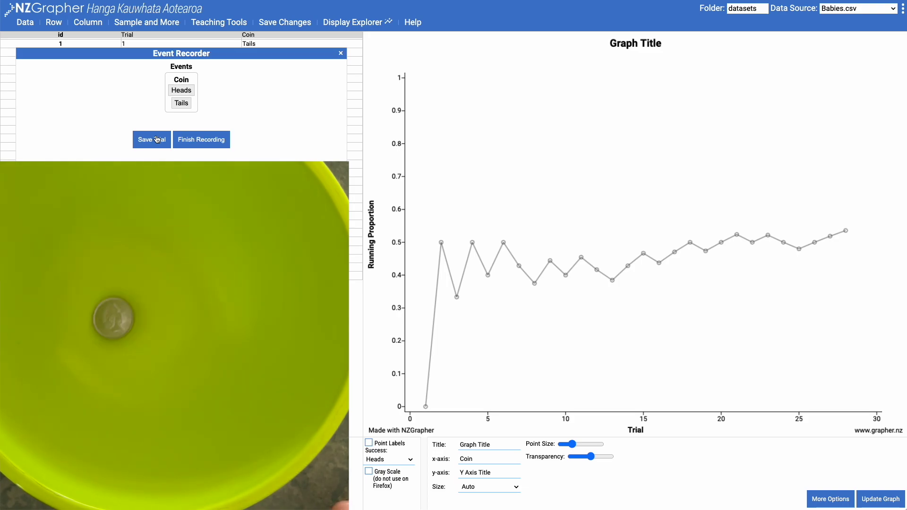
Record and save coin trials 29 to 31 as Heads, Tails, Tails
click(181, 90)
click(154, 139)
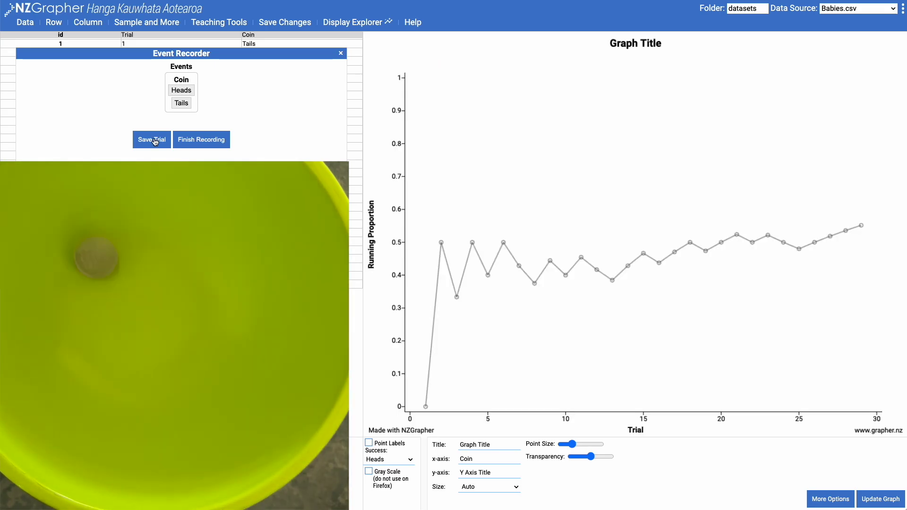
click(182, 102)
click(160, 140)
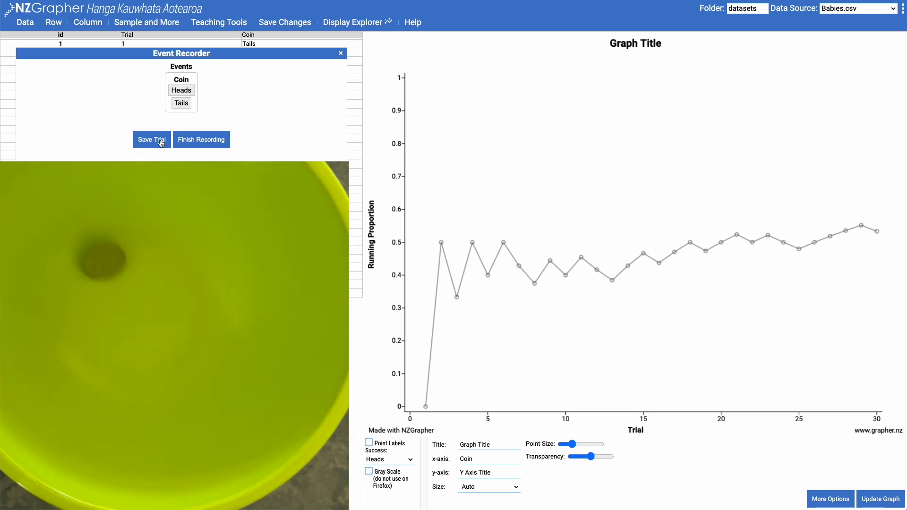
click(182, 104)
click(160, 142)
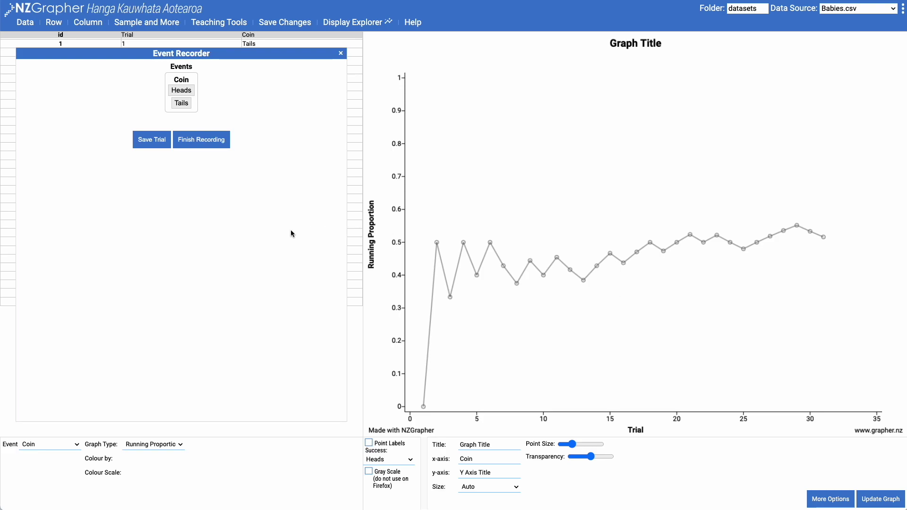
Set up a Probability Simulation event titled Coin with outcomes Heads and Tails, each with probability 0.5
click(25, 28)
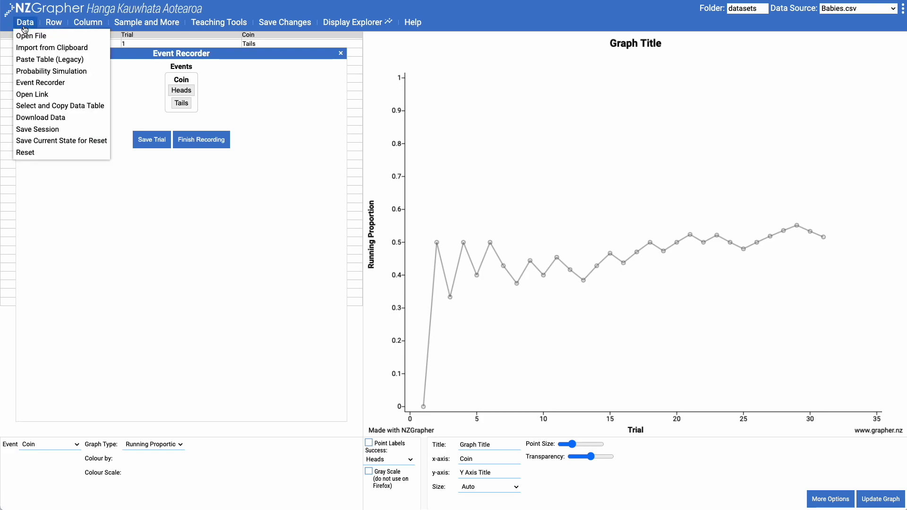
click(57, 72)
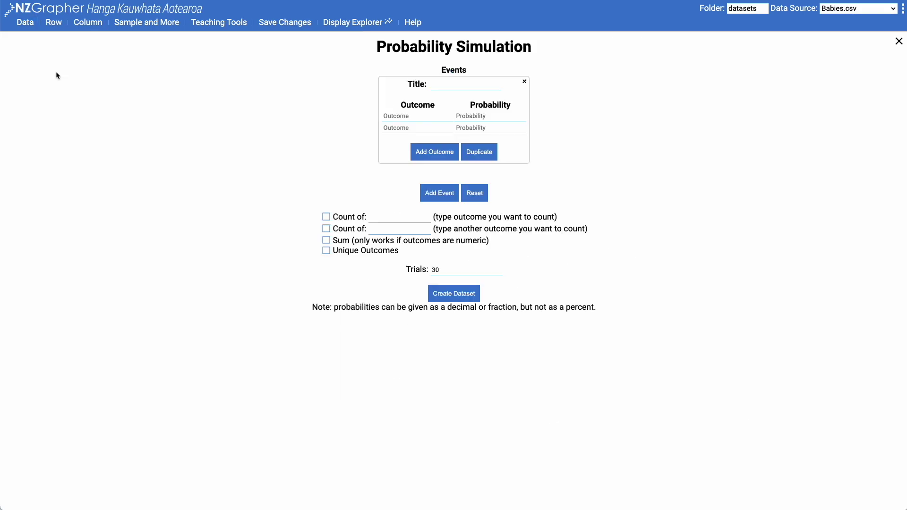
click(449, 85)
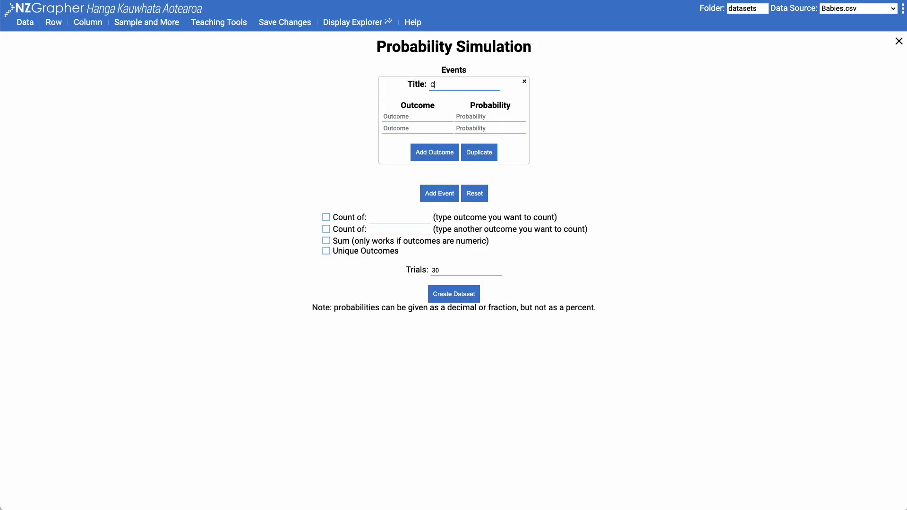
key(Tab)
text(Heads)
key(Tab)
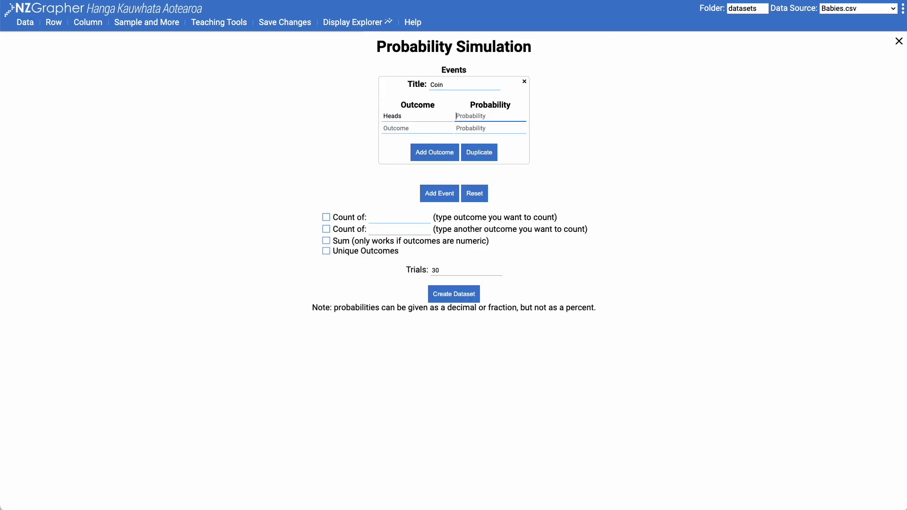
text(0.5)
key(Tab)
text(Tails)
key(Tab)
text(0)
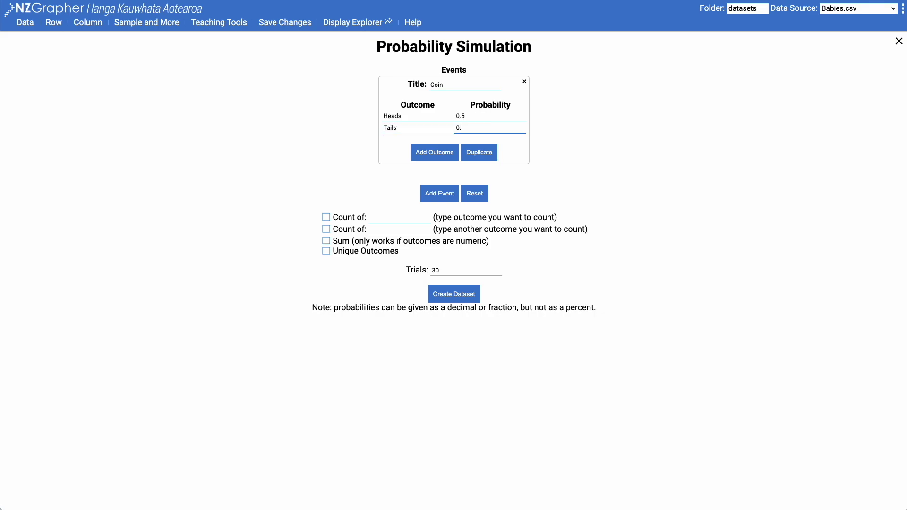
Create the simulated Coin dataset with 500 trials and close the Event Recorder covering the data table
click(450, 270)
double_click(441, 270)
text(500)
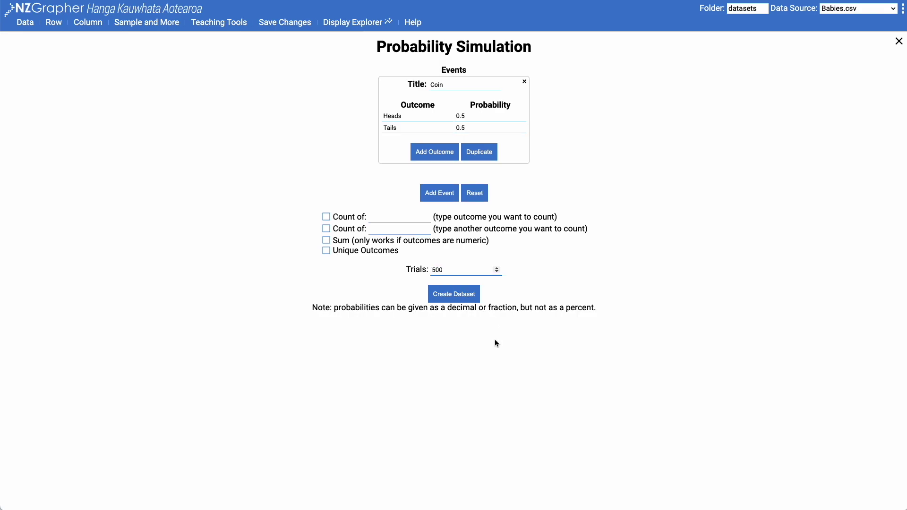
click(456, 298)
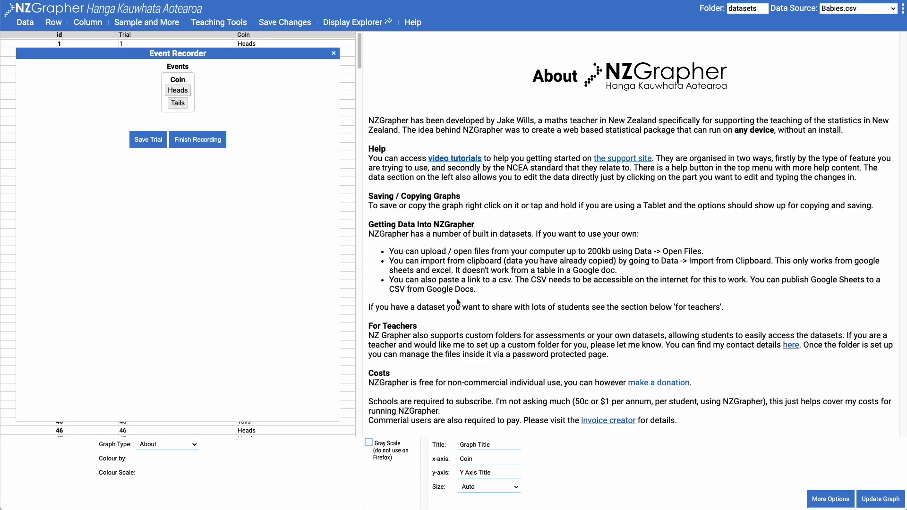
click(334, 54)
mouse_move(356, 47)
mouse_down()
mouse_move(343, 335)
mouse_move(349, 433)
mouse_move(346, 43)
mouse_up()
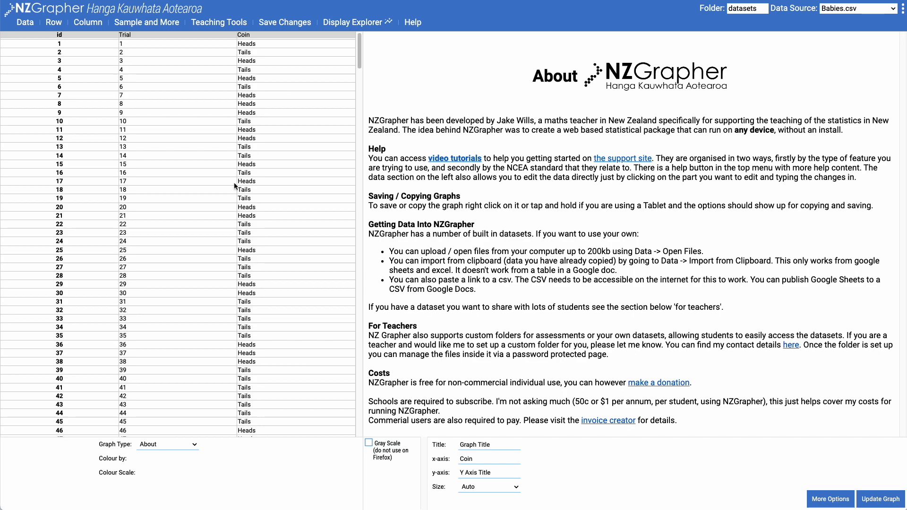
Plot a Running Proportion graph of the simulated data with Coin as the event variable
click(163, 446)
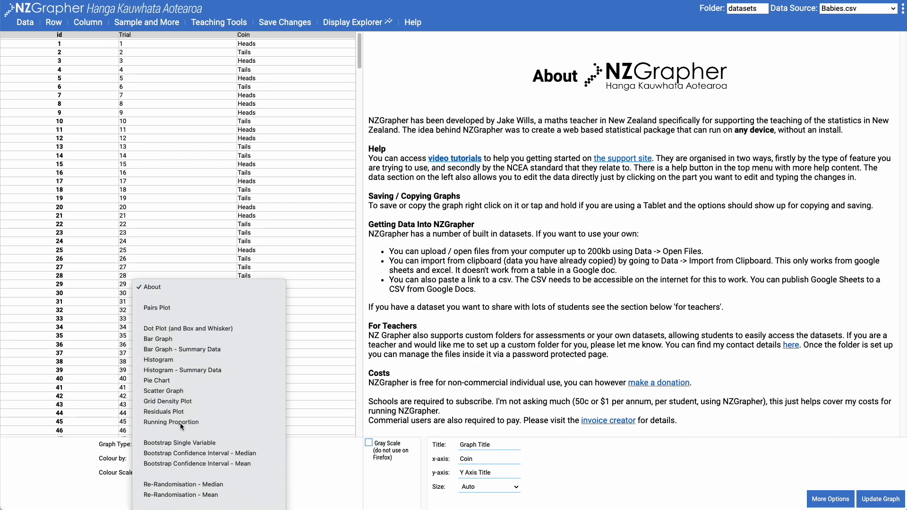
click(180, 422)
click(52, 446)
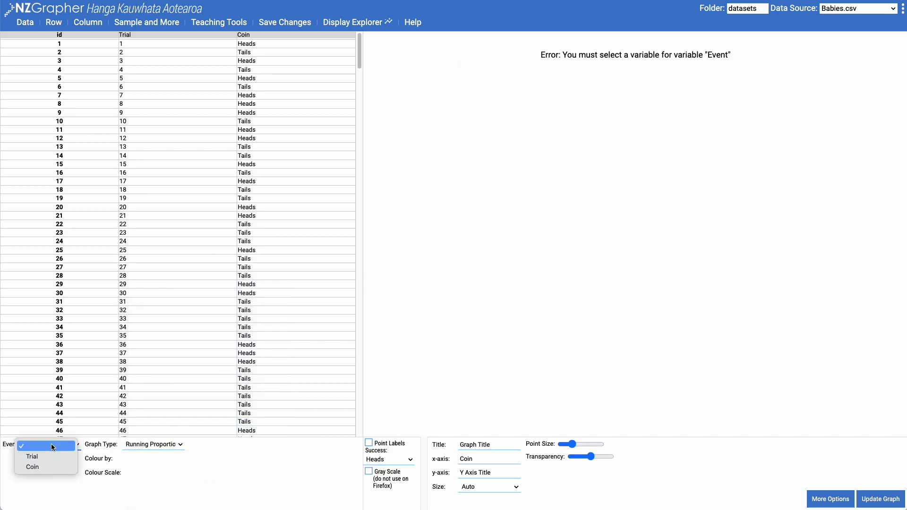
click(49, 468)
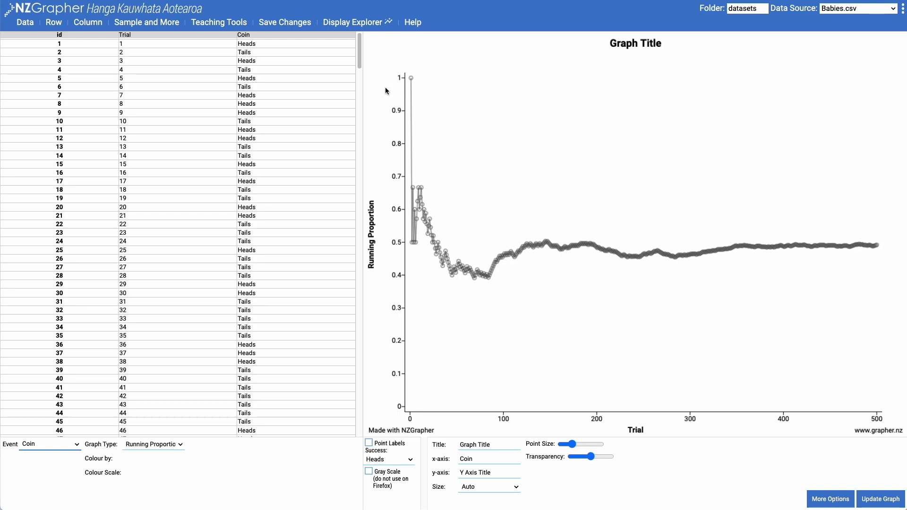
mouse_move(411, 79)
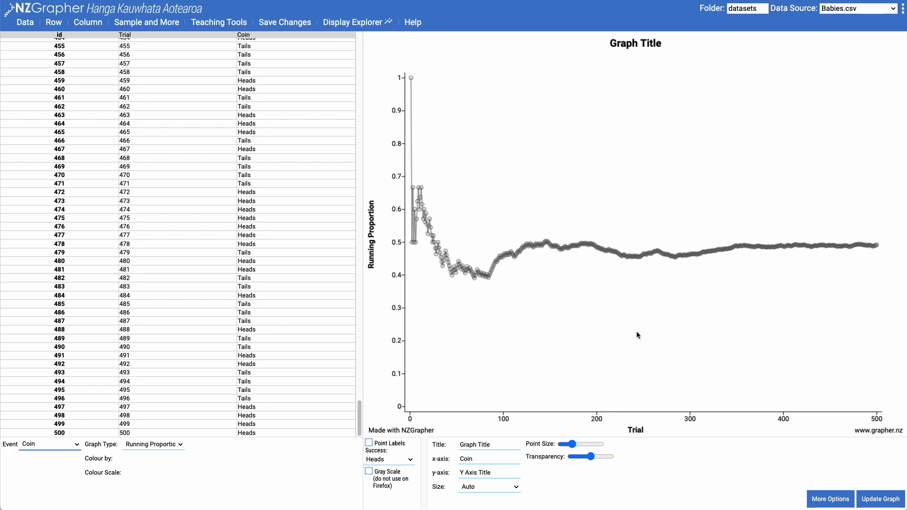
mouse_move(741, 247)
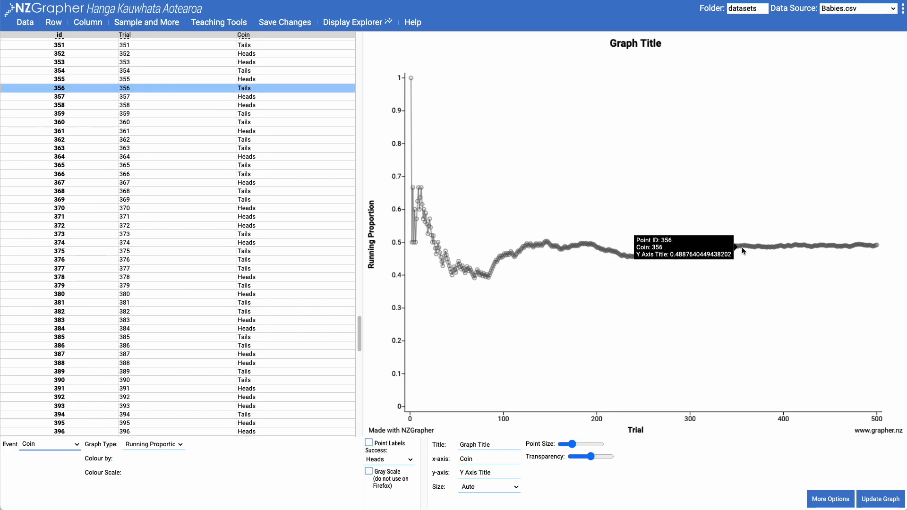